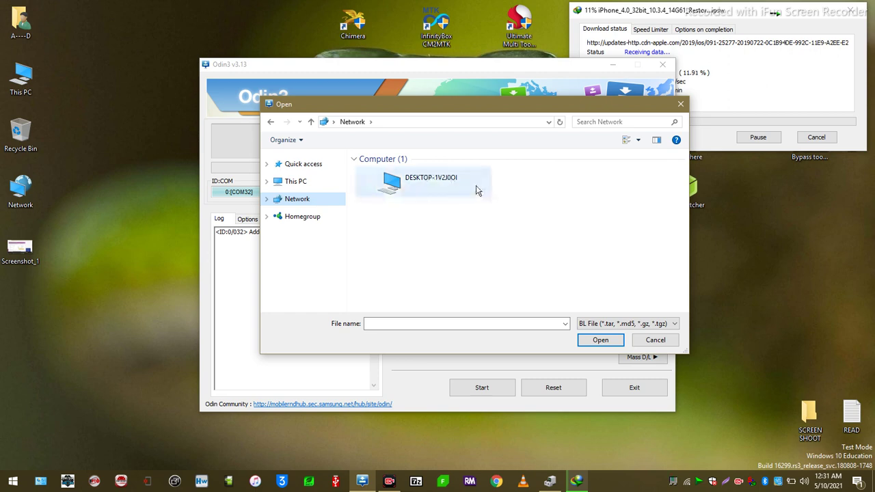
Step: Load the BL_A325FXXU1AUC2 firmware file from New folder (2) on Local Disk (E:) into the BL slot
click(319, 181)
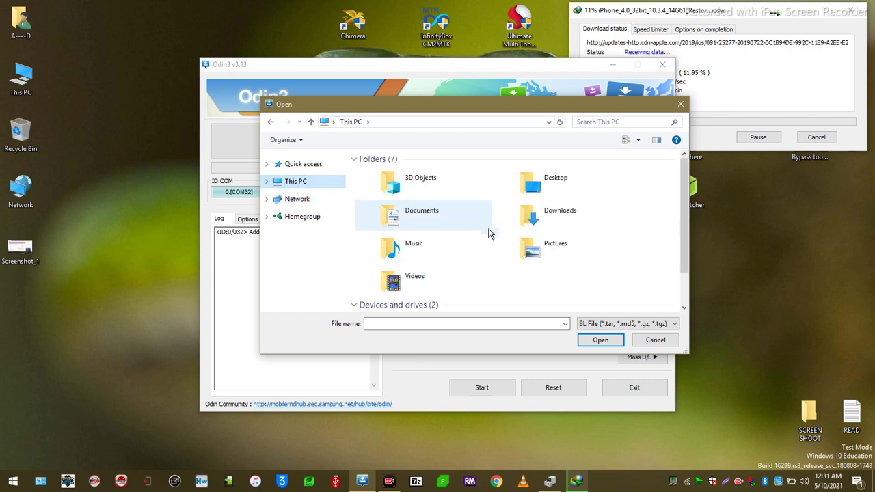
click(528, 163)
double_click(547, 199)
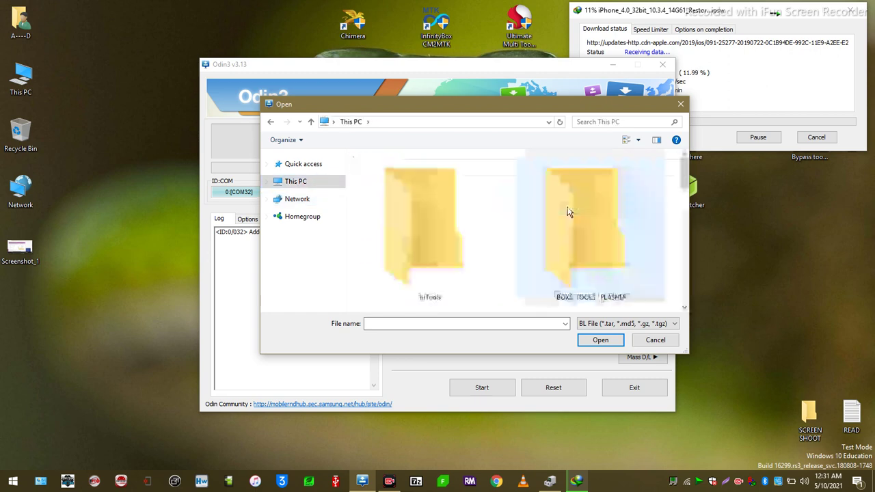
double_click(557, 107)
double_click(478, 279)
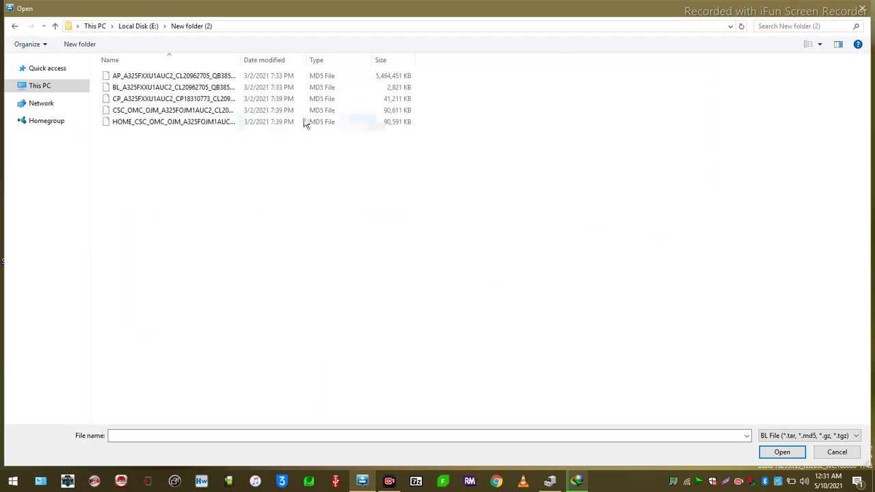
double_click(141, 87)
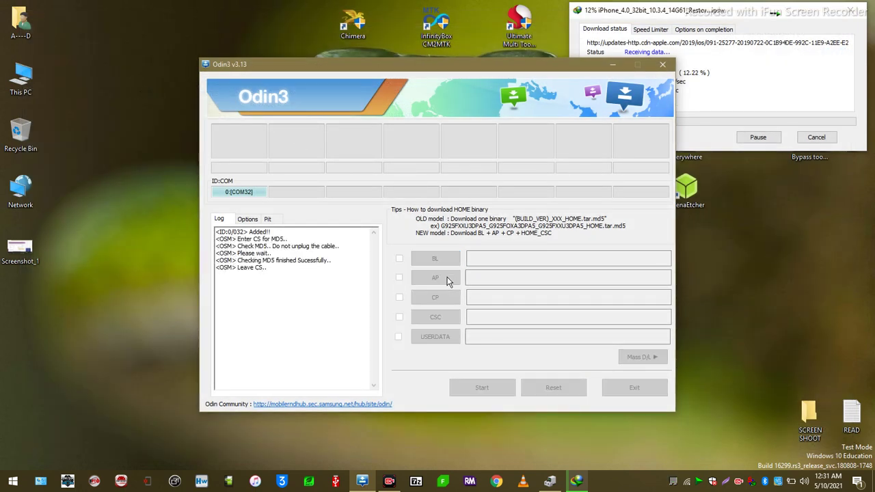
Step: Rename the AP_A325FXXU1AUC2 firmware file to drop its md5 extension, leaving .tar, and load it into the AP slot
click(446, 279)
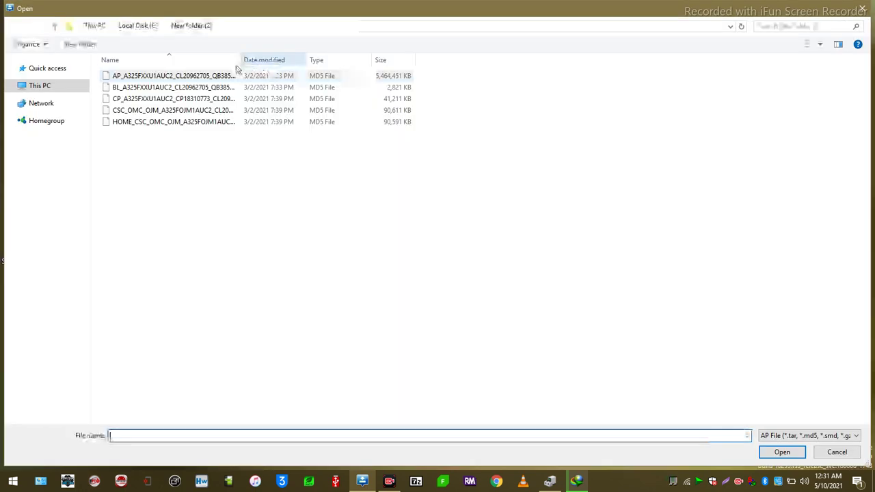
click(216, 75)
key(shift+F10)
click(266, 264)
click(411, 77)
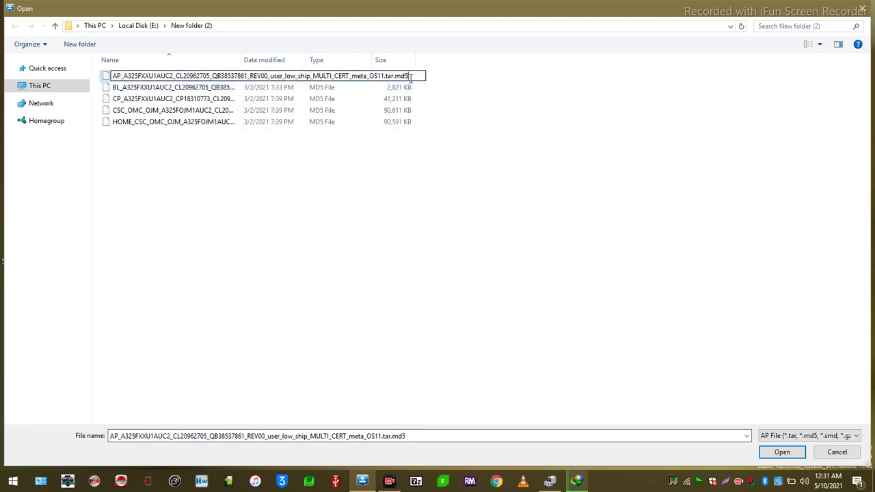
key(BackSpace)
key(BackSpace)
key(BackSpace)
key(Return)
click(484, 248)
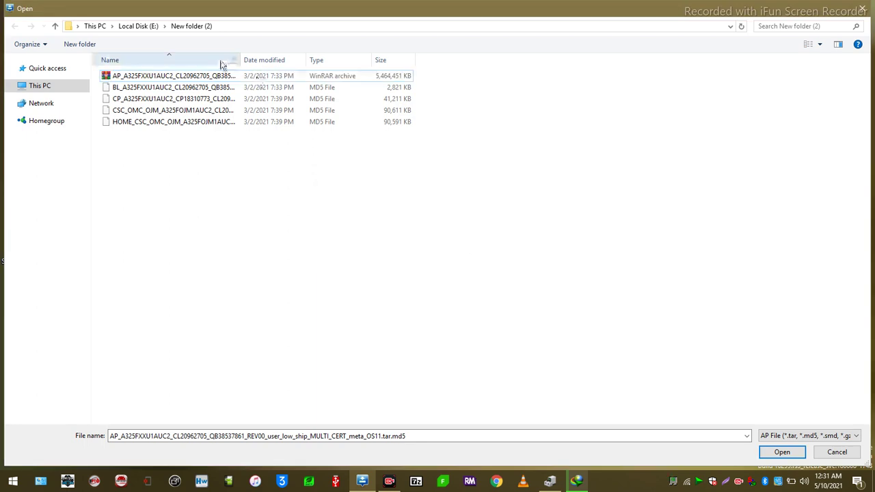
double_click(205, 76)
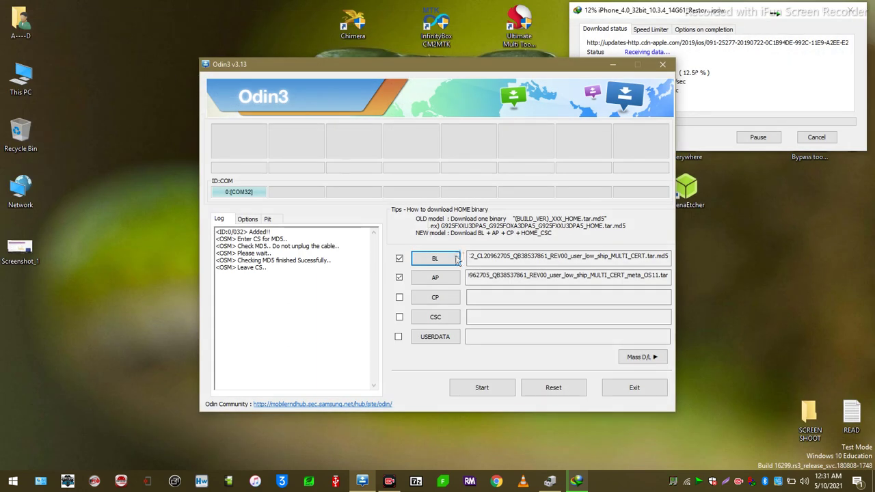
Step: Load the CP_A325FXXU1AUC2 file into the CP slot and the CSC_OMC_OJM_A325FOJM1AUC2 file into the CSC slot
click(443, 299)
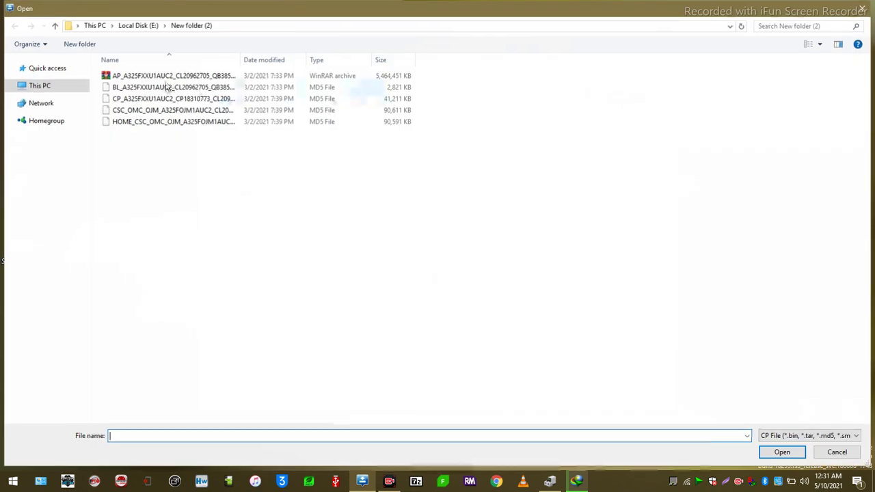
double_click(129, 99)
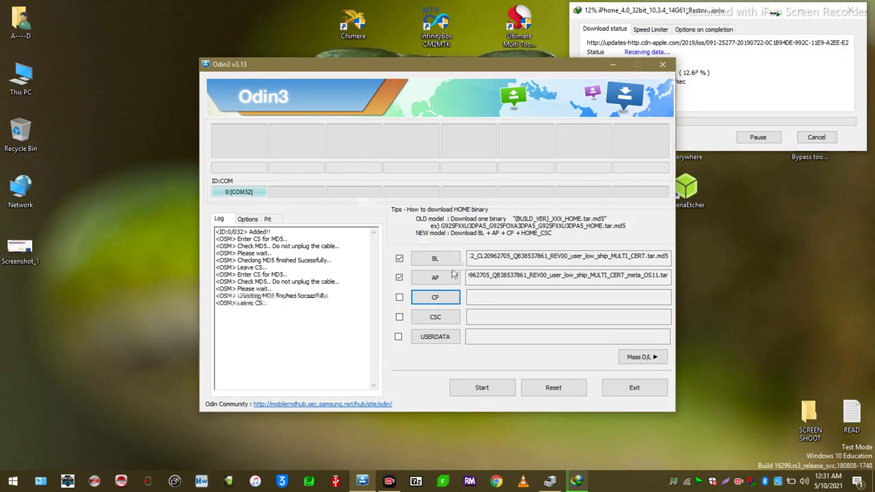
click(442, 318)
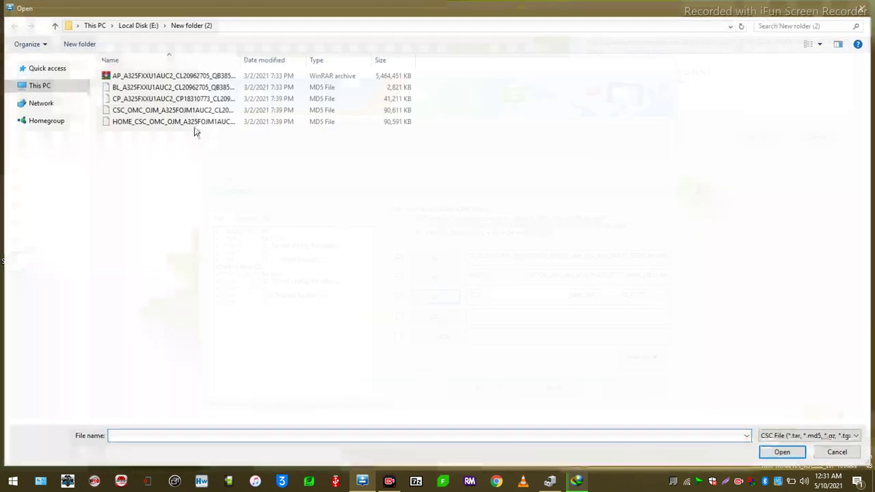
double_click(152, 111)
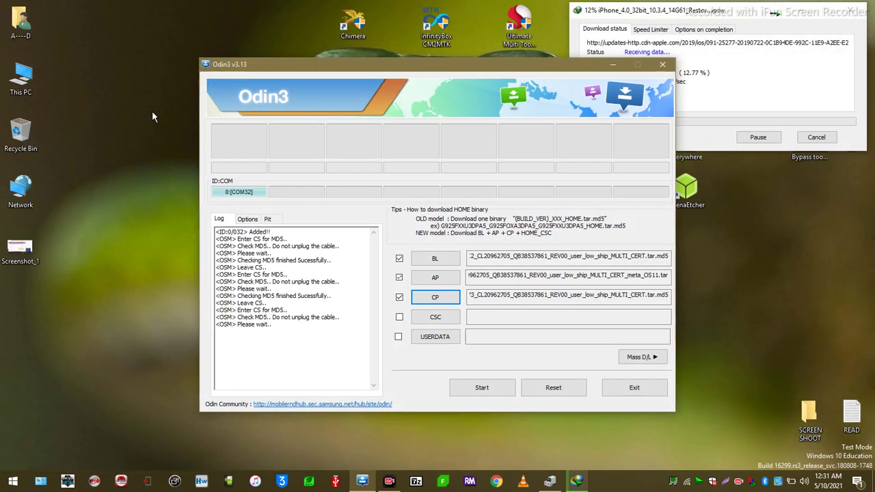
right_click(143, 112)
click(171, 144)
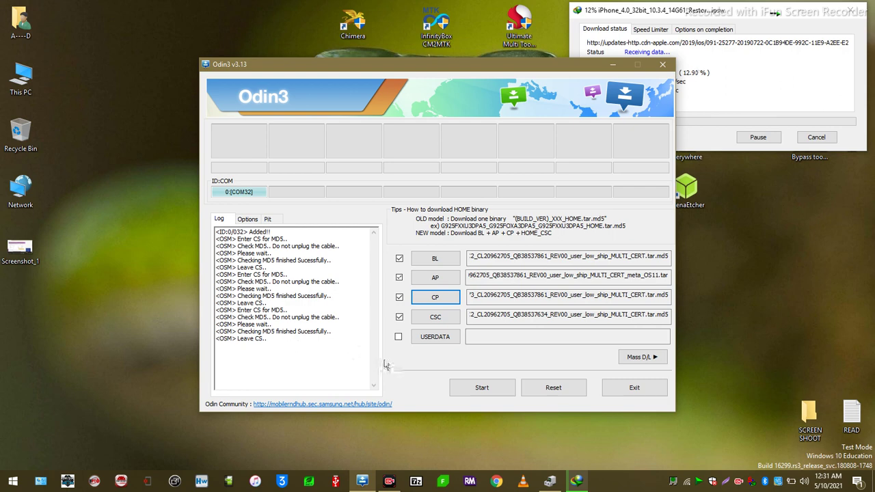
Step: Start flashing the loaded BL, AP, CP and CSC firmware files to the connected phone
double_click(260, 232)
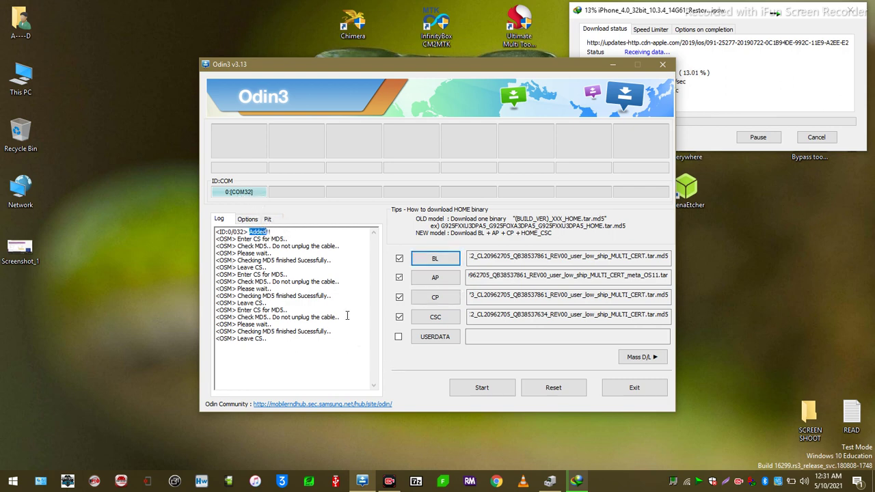
click(485, 390)
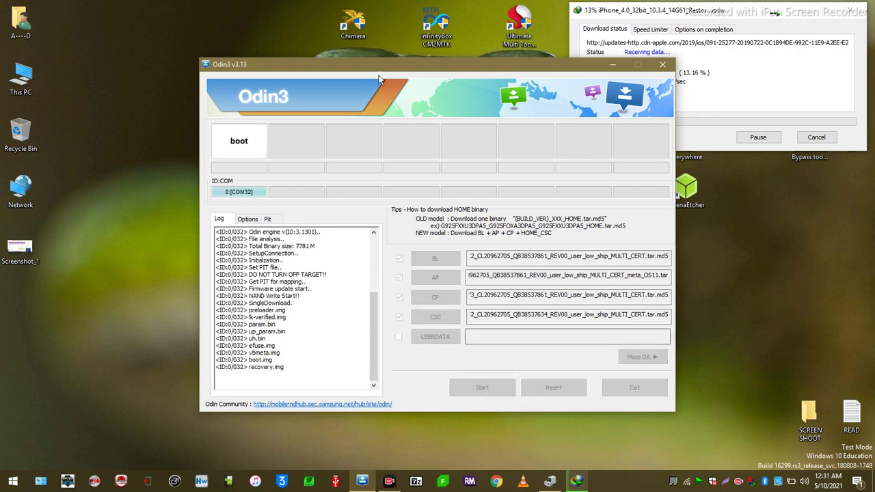
Step: Bring up Device Manager beside the Odin3 window and examine the Samsung modem entry under Modems
drag(400, 66, 295, 61)
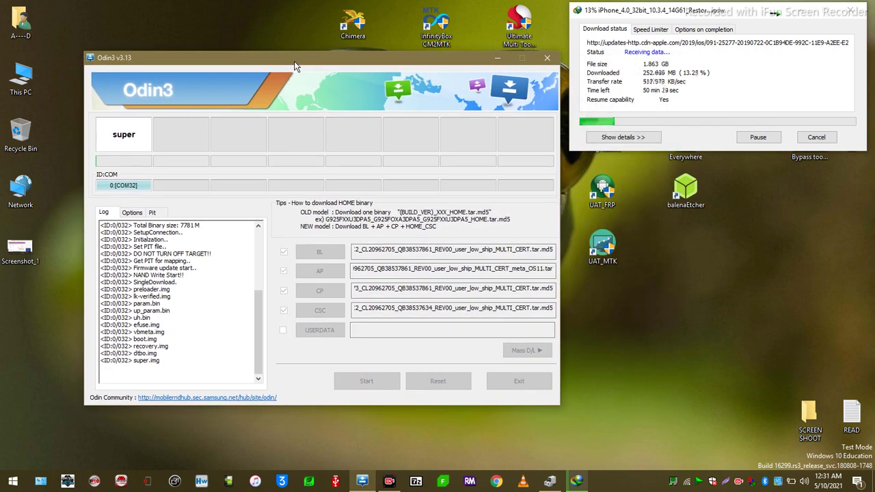
click(550, 481)
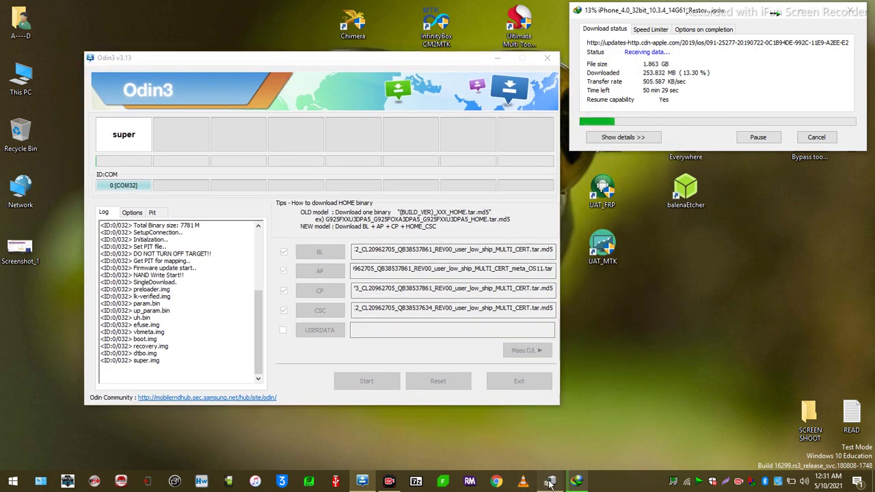
drag(299, 61, 499, 8)
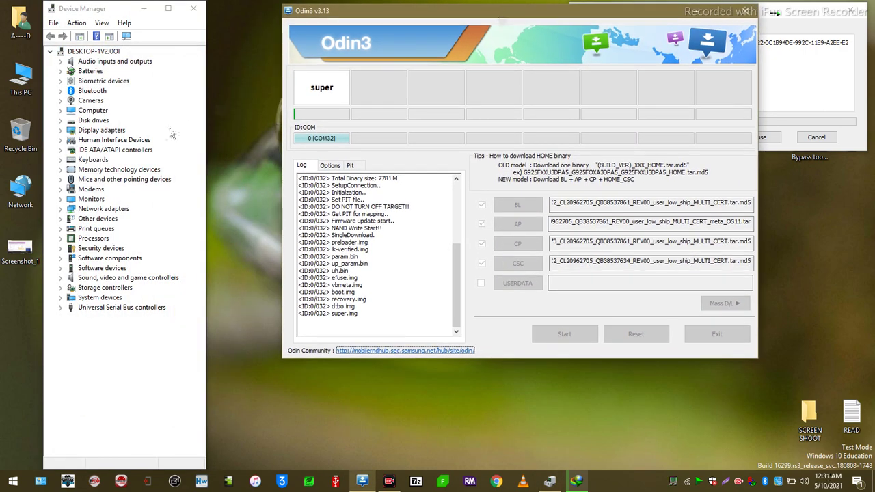
click(62, 190)
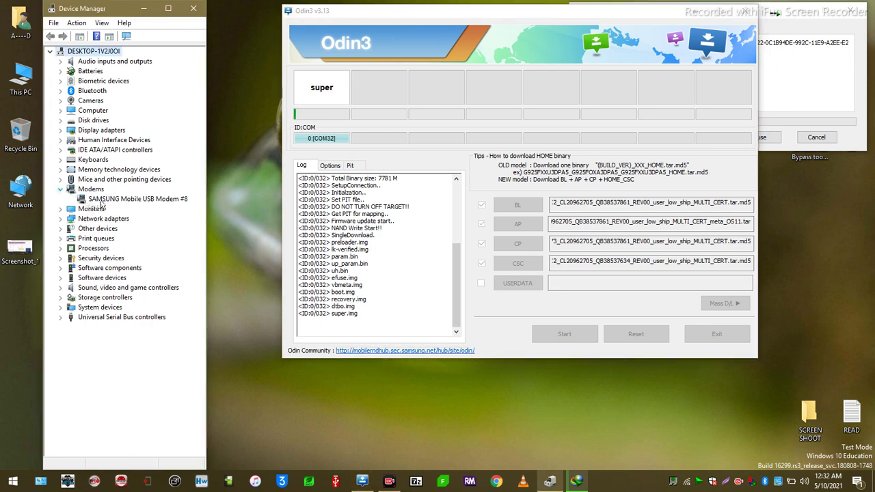
click(95, 199)
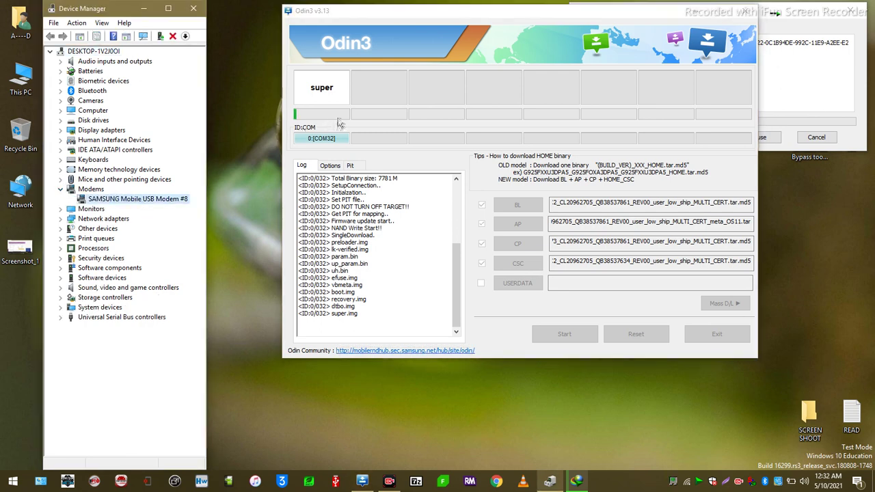
Step: Move the Odin3 window back toward the middle of the desktop and check the flashing result
click(407, 113)
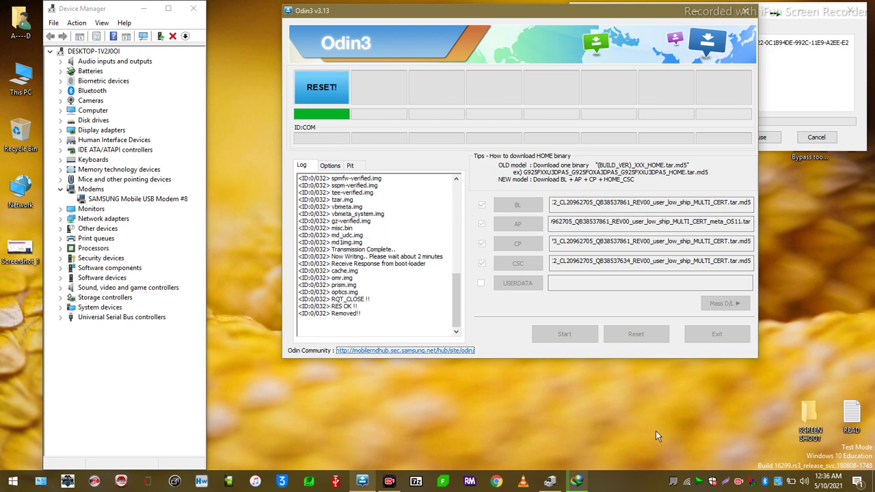
drag(446, 14, 383, 62)
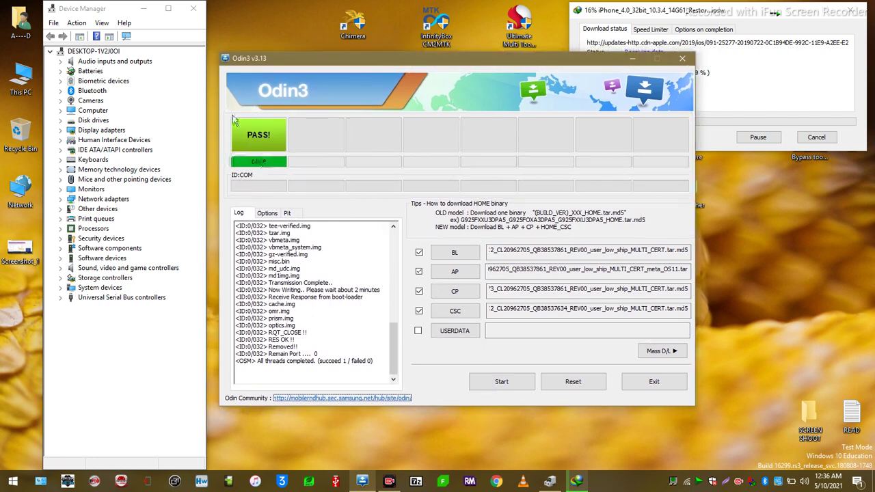